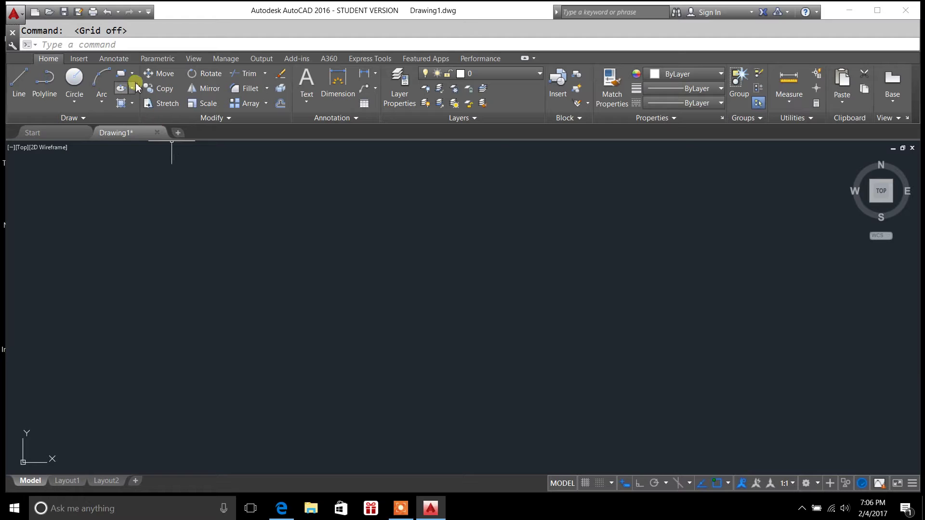
Switch the ribbon to the Insert tab above the empty Drawing1
click(86, 61)
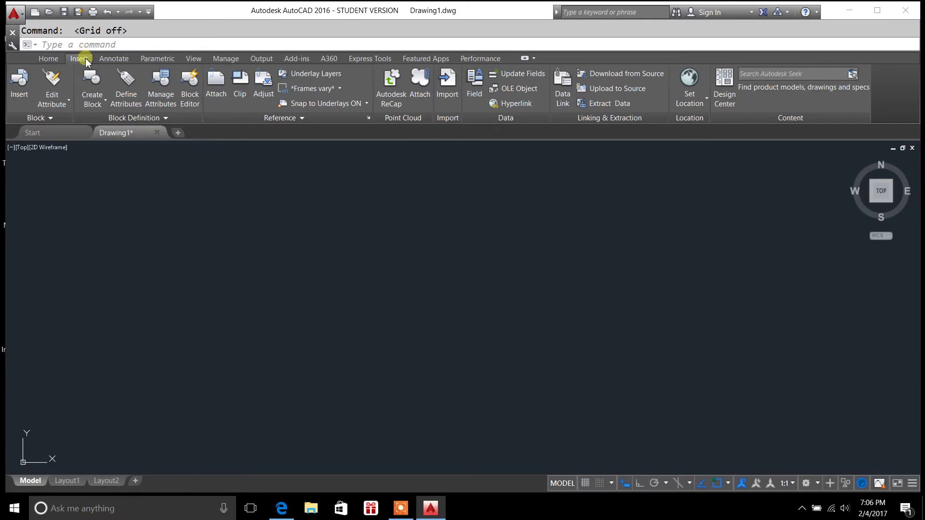
Browse to TitleBlockB.dwg, choose it as the block, and accept the Insert dialog
click(27, 96)
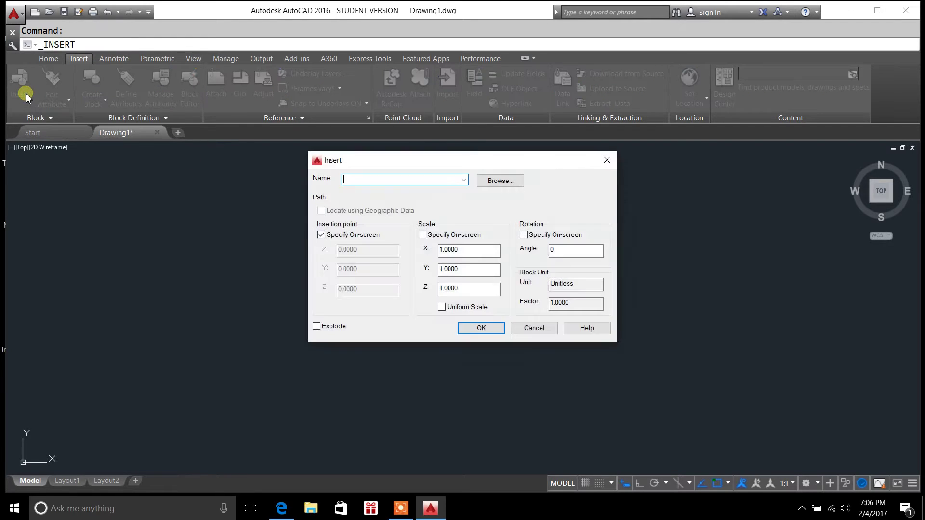
click(500, 181)
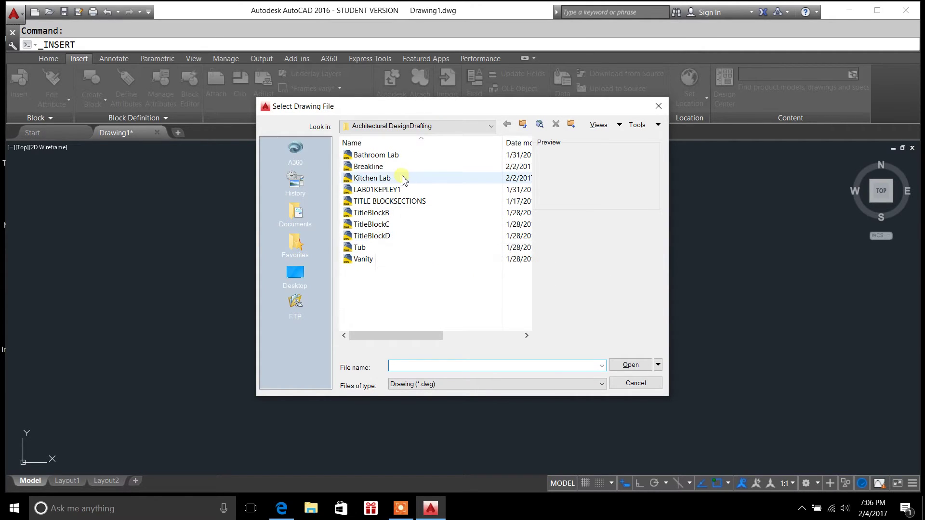
click(377, 215)
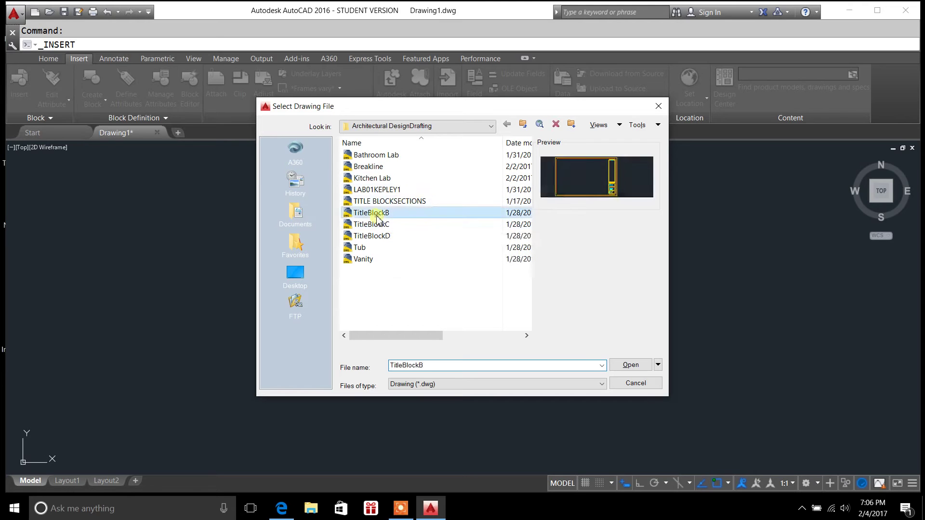
click(631, 364)
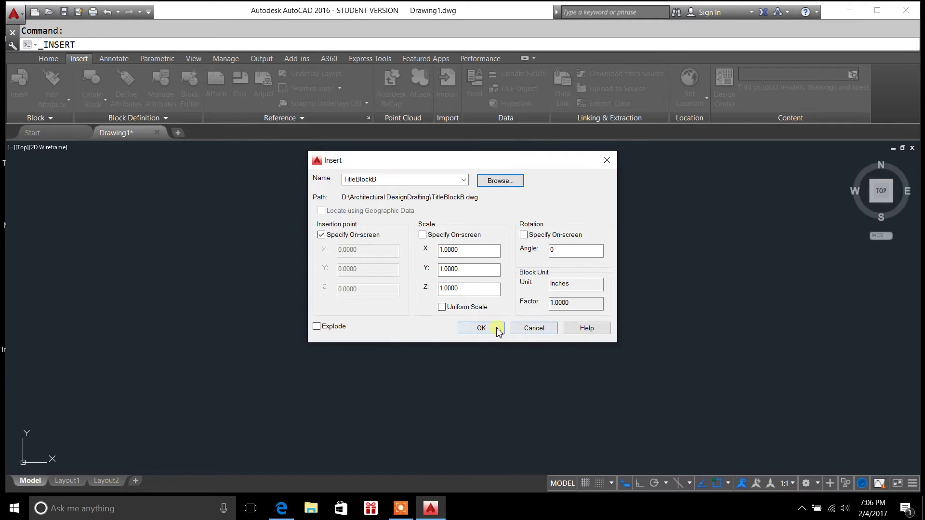
click(482, 328)
Place the TitleBlockB title block in Drawing1 and pan so it sits centred in view
scroll(355, 281, down, 3)
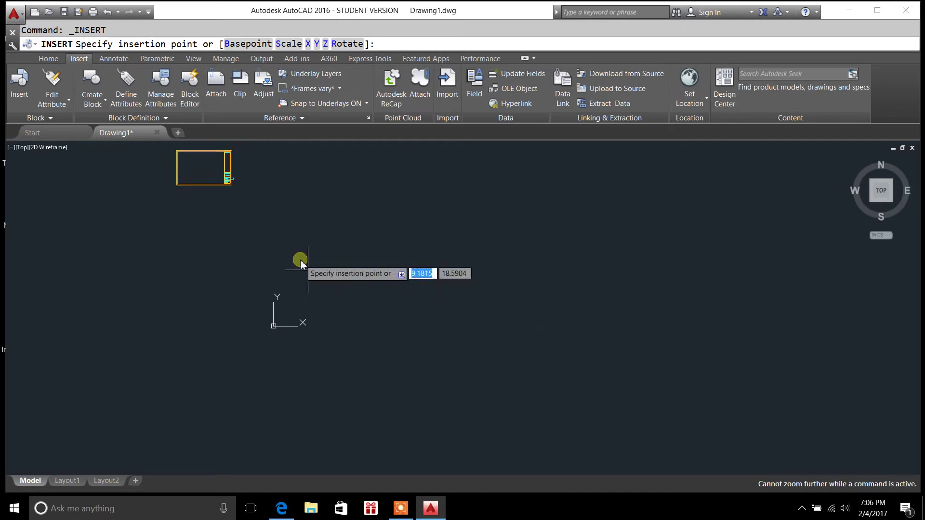
click(498, 361)
scroll(419, 277, up, 8)
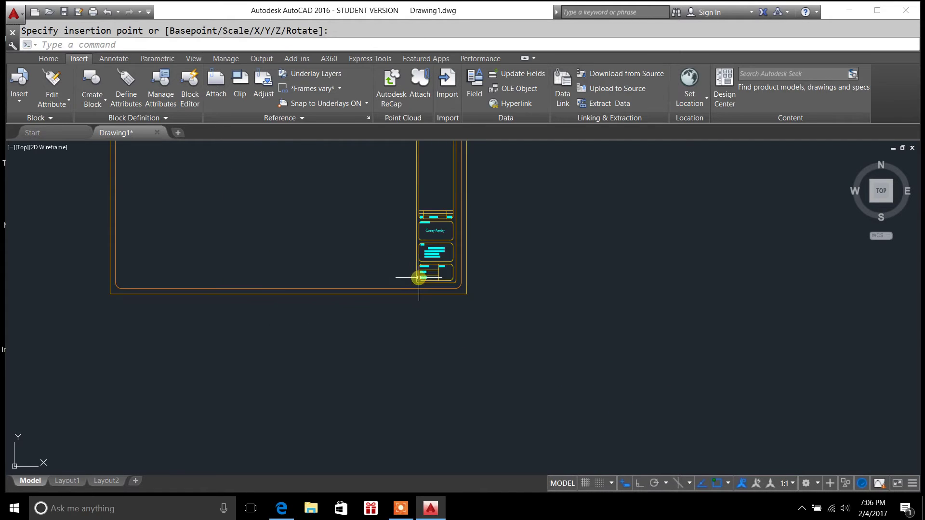
middle_drag(496, 265, 565, 375)
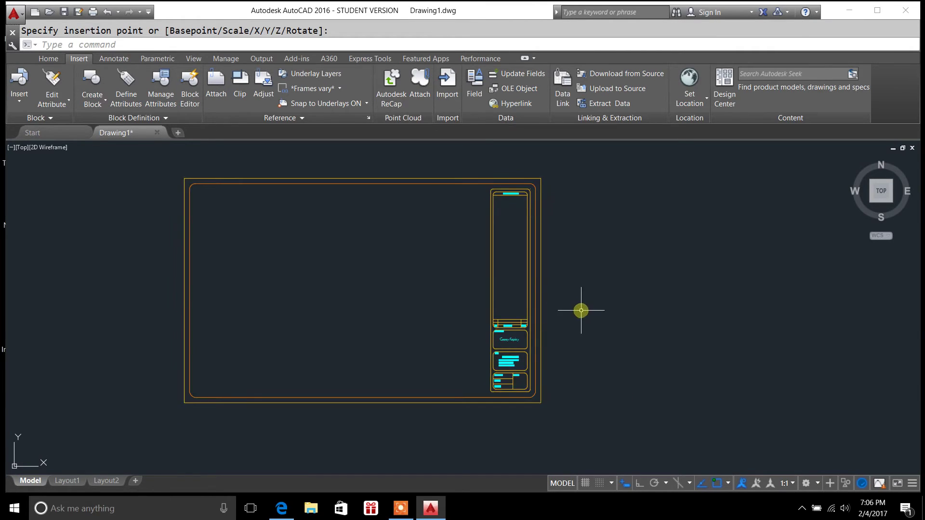
click(535, 318)
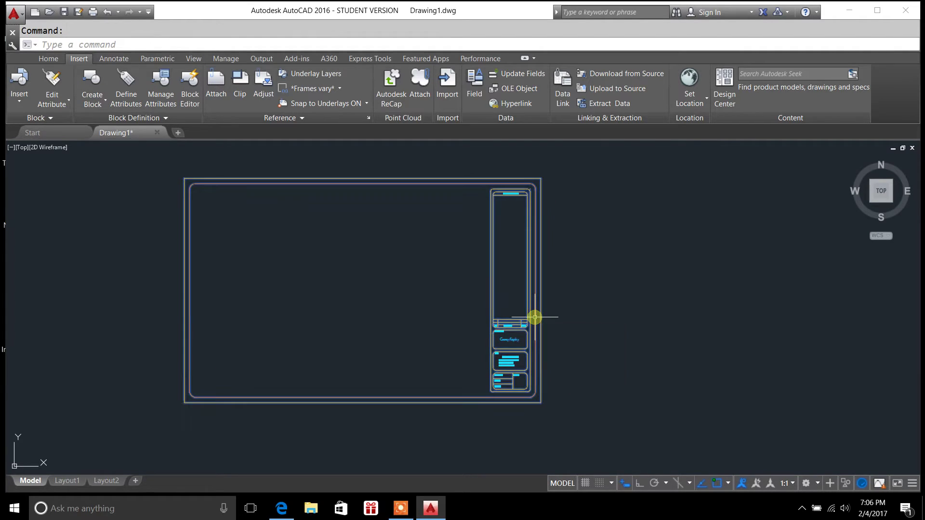
Move the title block from its top-right frame corner to the snapped endpoint slightly left
click(48, 58)
click(162, 73)
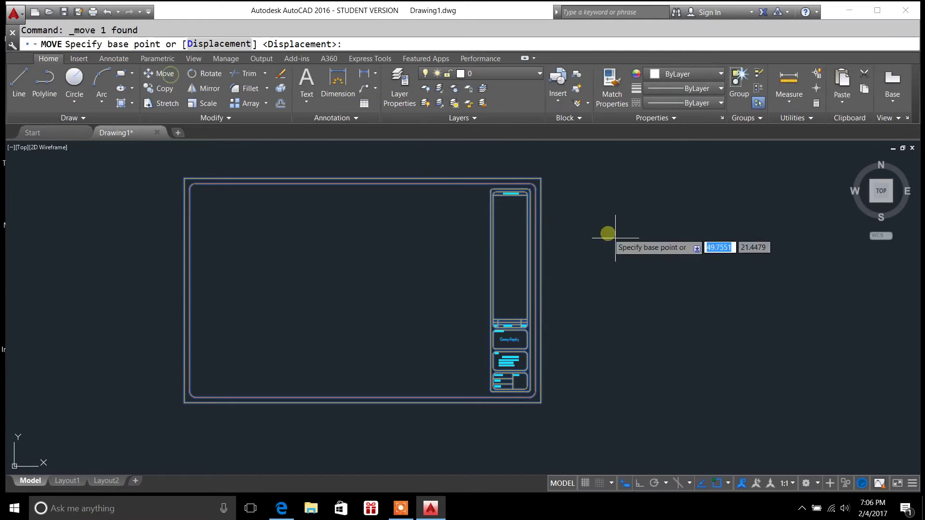
click(540, 179)
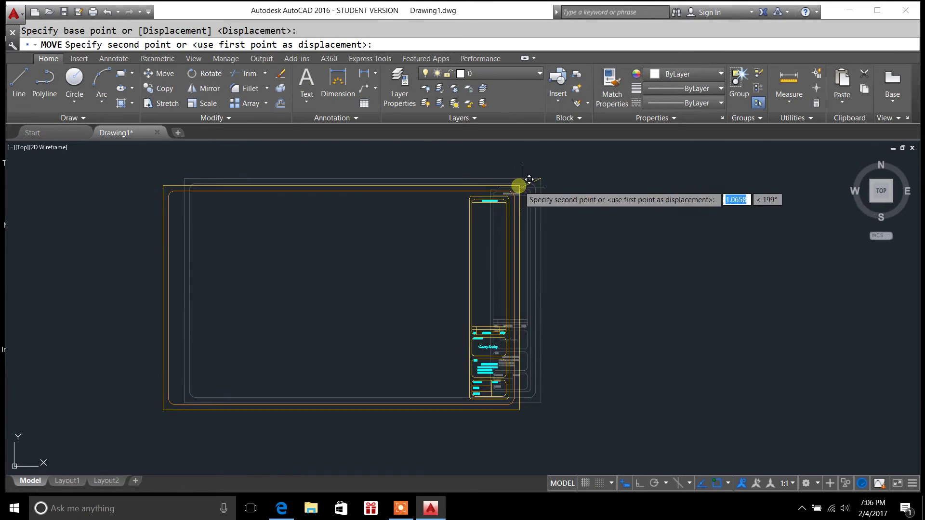
click(535, 179)
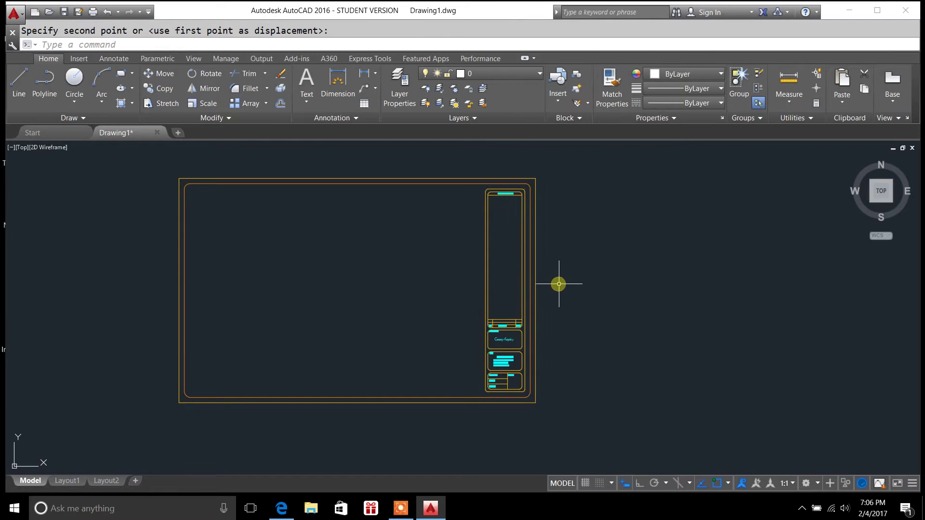
click(581, 417)
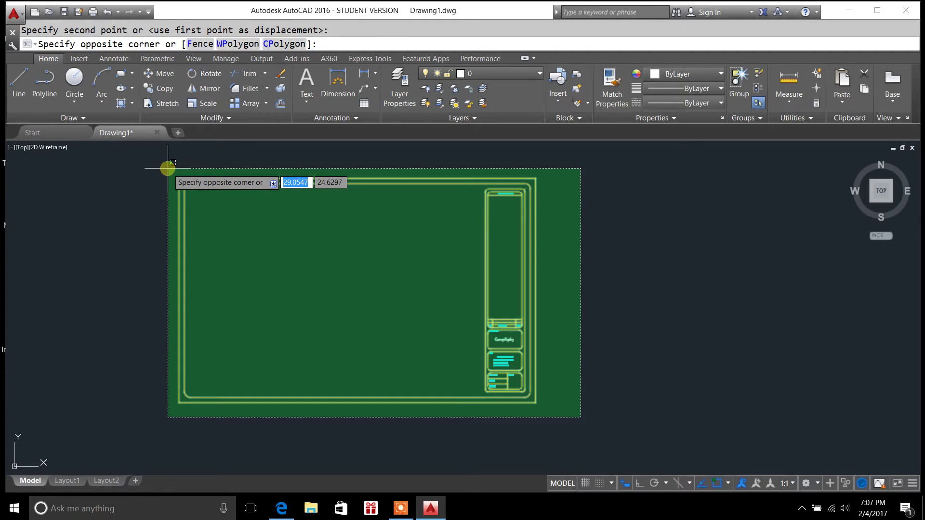
Window-select the TitleBlockB block and run EXPLODE to break it into separate lines and text
click(168, 168)
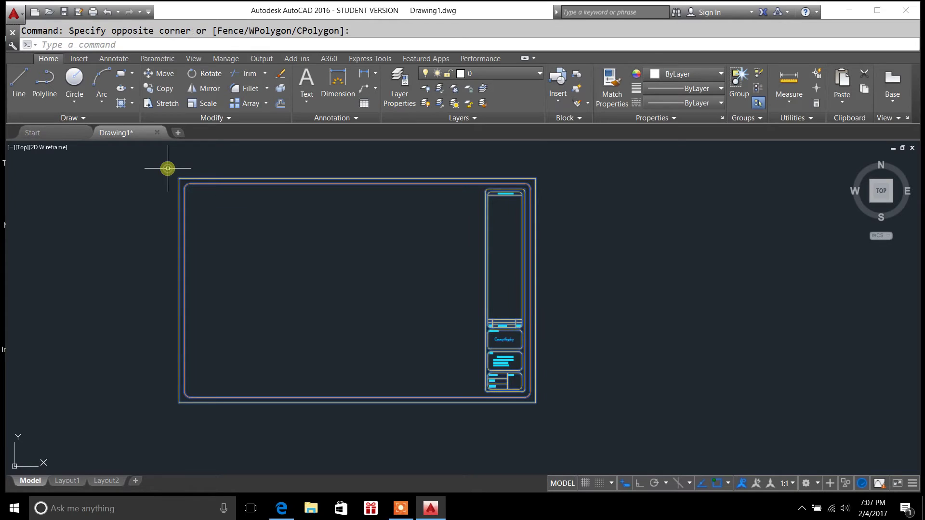
click(87, 44)
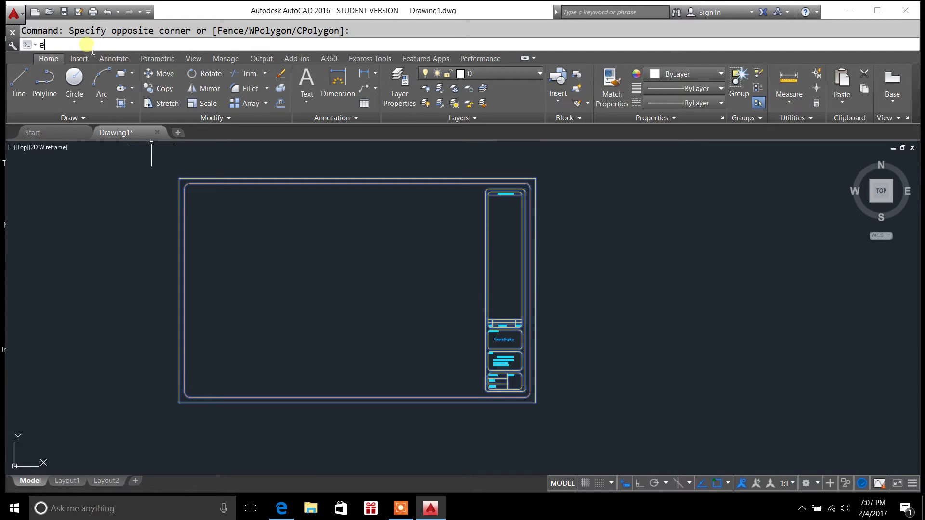
text(explode)
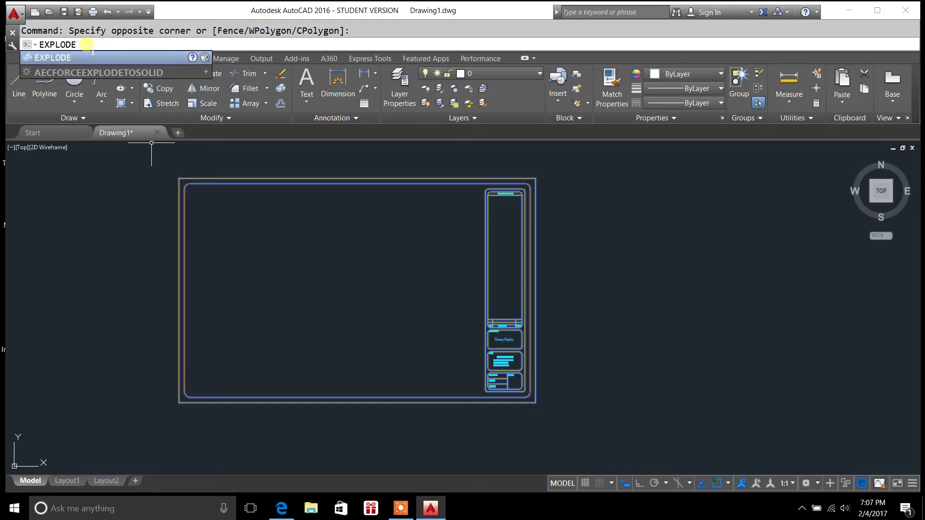
key(Return)
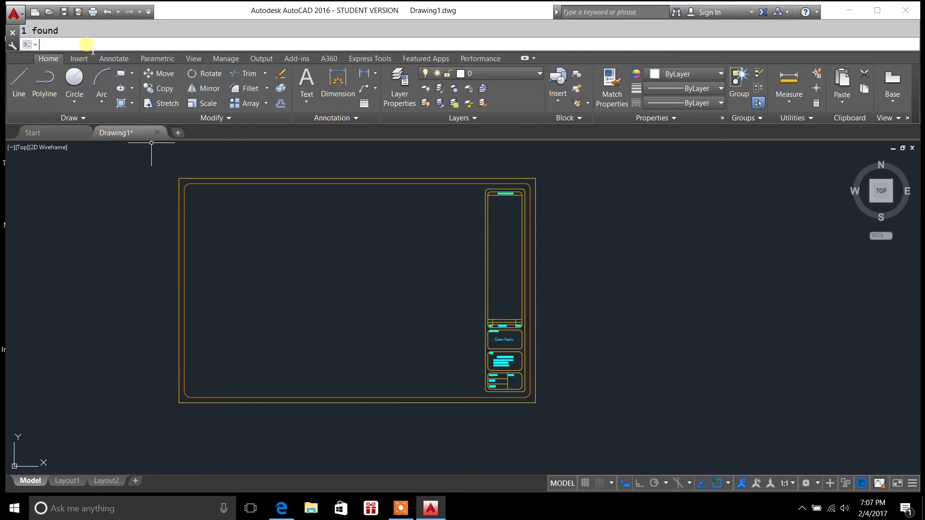
click(241, 179)
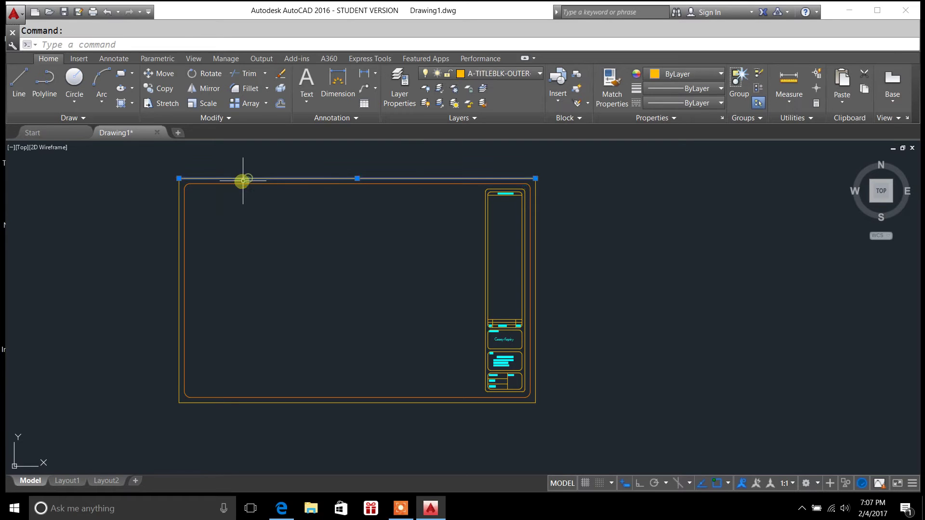
key(Escape)
click(179, 239)
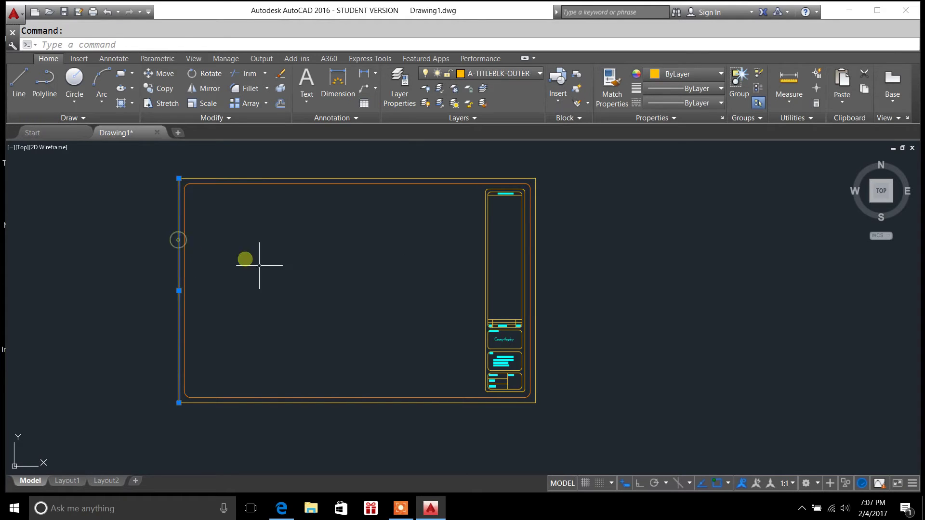
key(Escape)
click(295, 399)
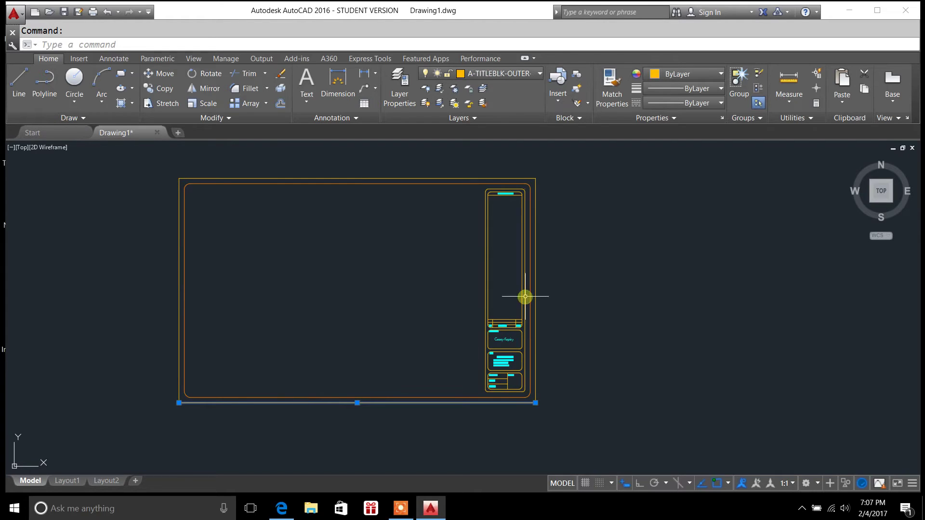
key(Escape)
click(534, 296)
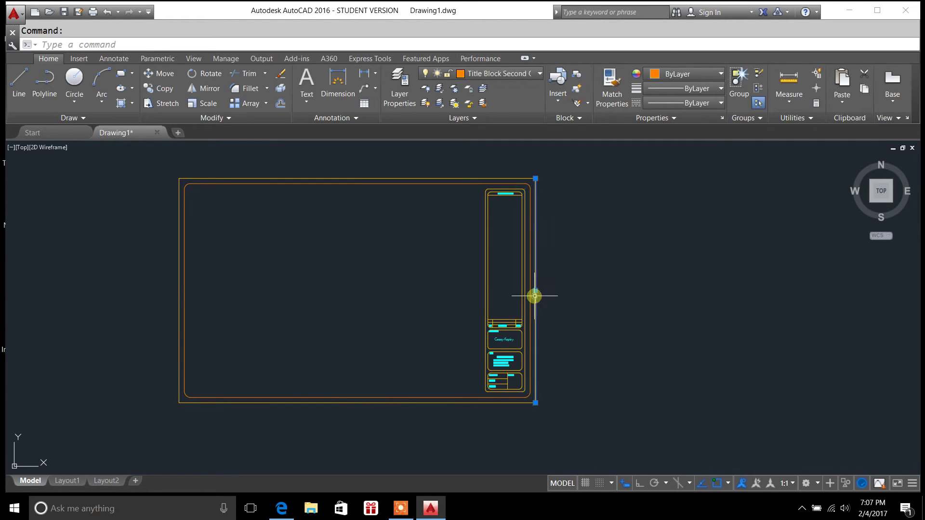
click(155, 75)
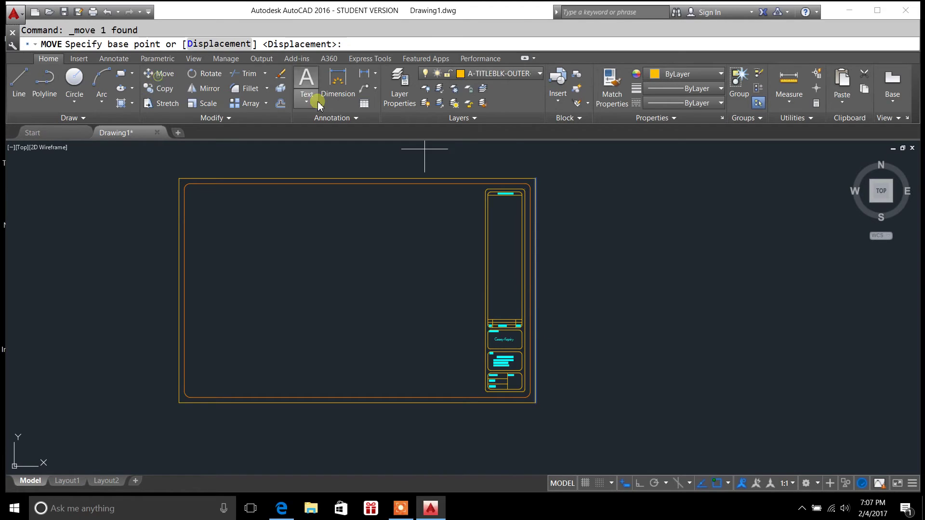
click(536, 179)
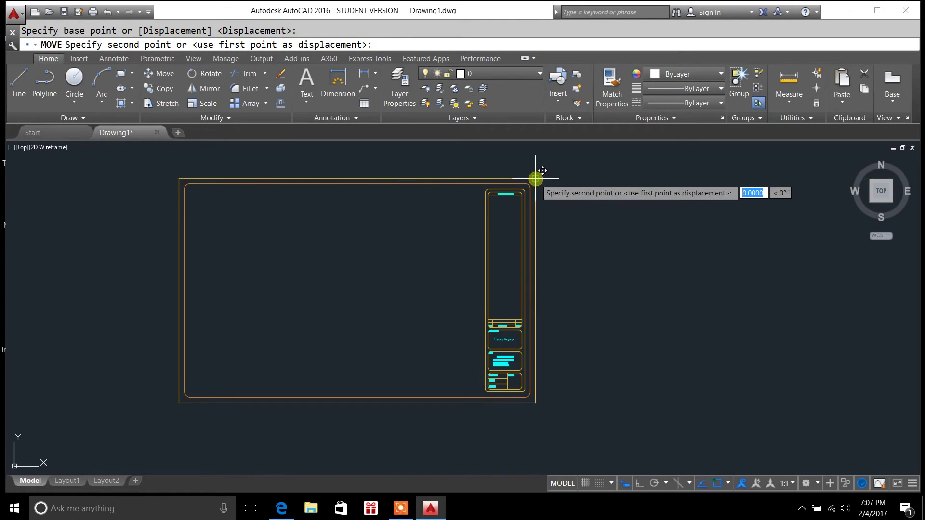
click(536, 179)
scroll(524, 238, up, 2)
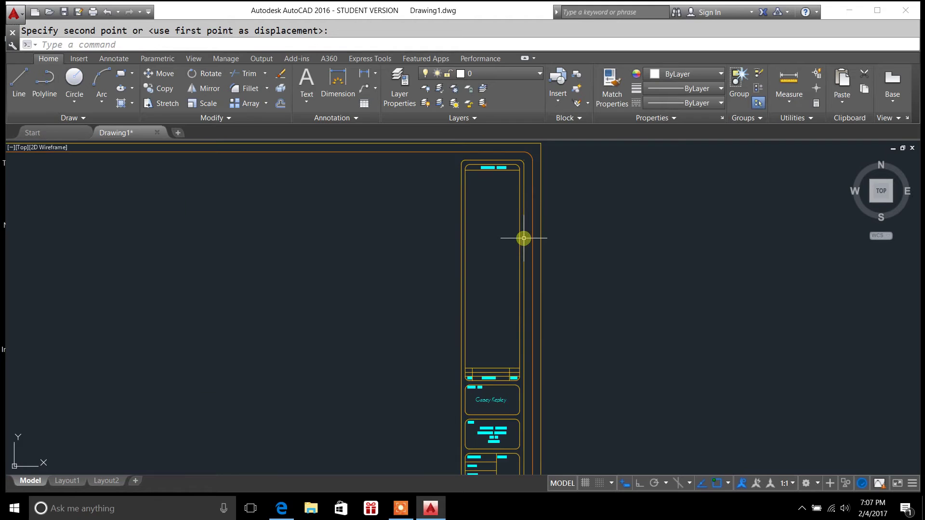
scroll(524, 238, down, 2)
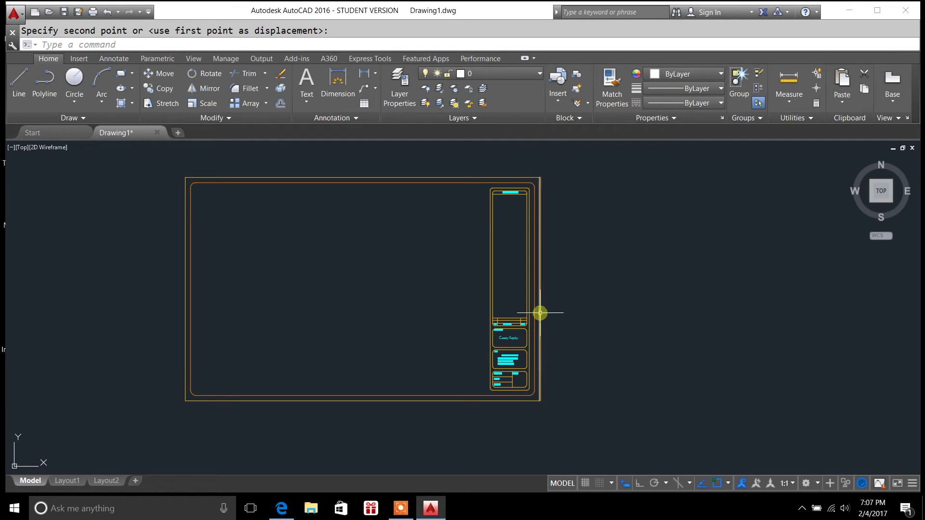
Cancel the pending move, window-select the exploded border, and run JOIN on it
key(Escape)
click(577, 413)
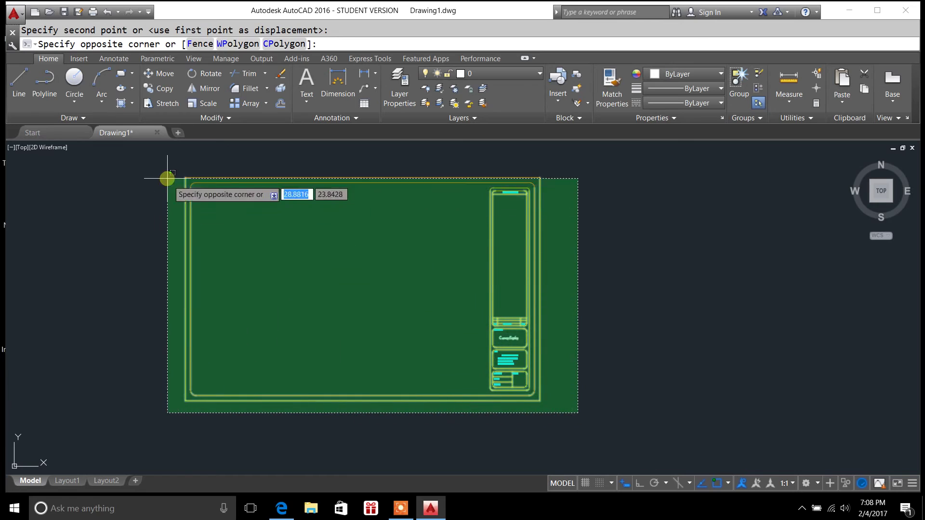
click(165, 147)
click(118, 45)
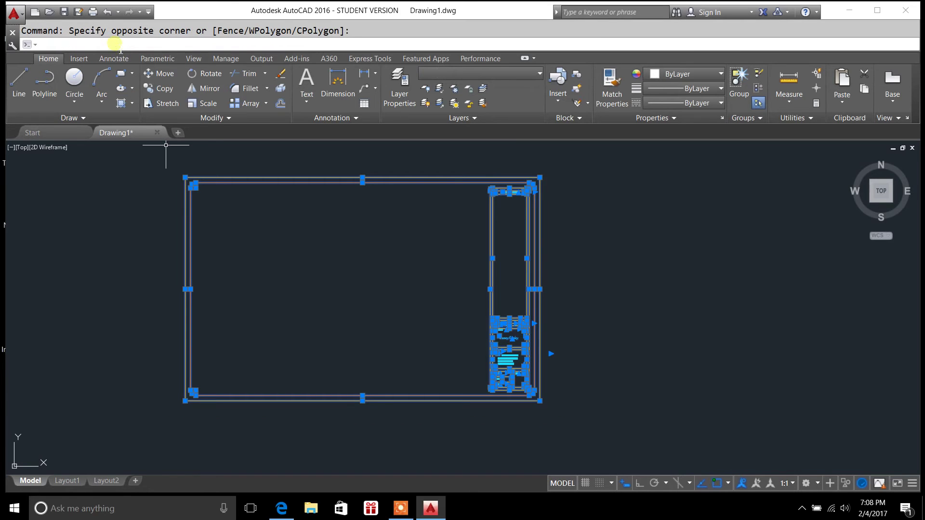
key(Return)
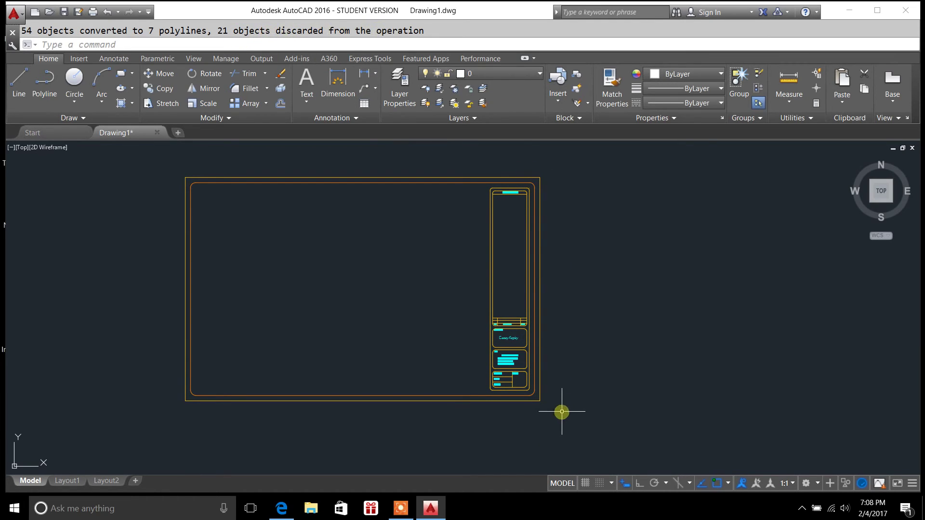
Reselect every object in the drawing and run JOIN again, joining 0 and discarding 28
click(577, 408)
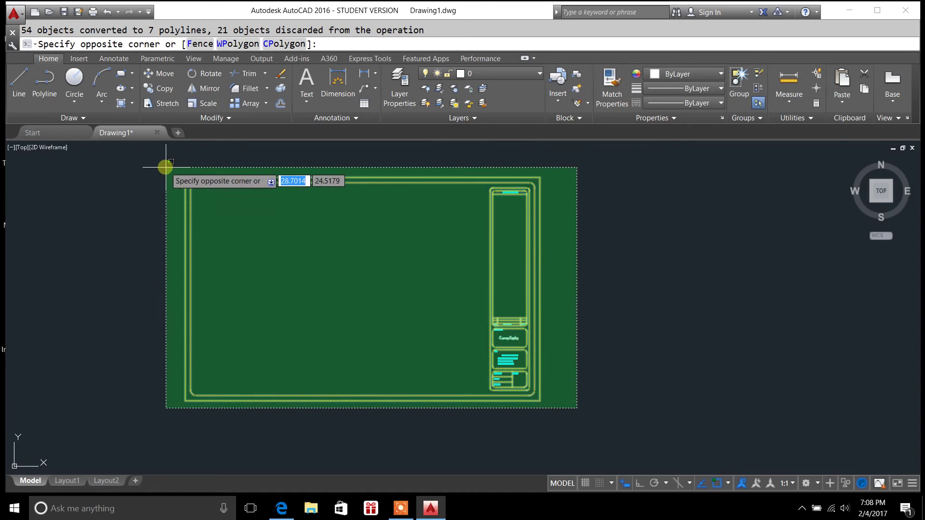
click(164, 161)
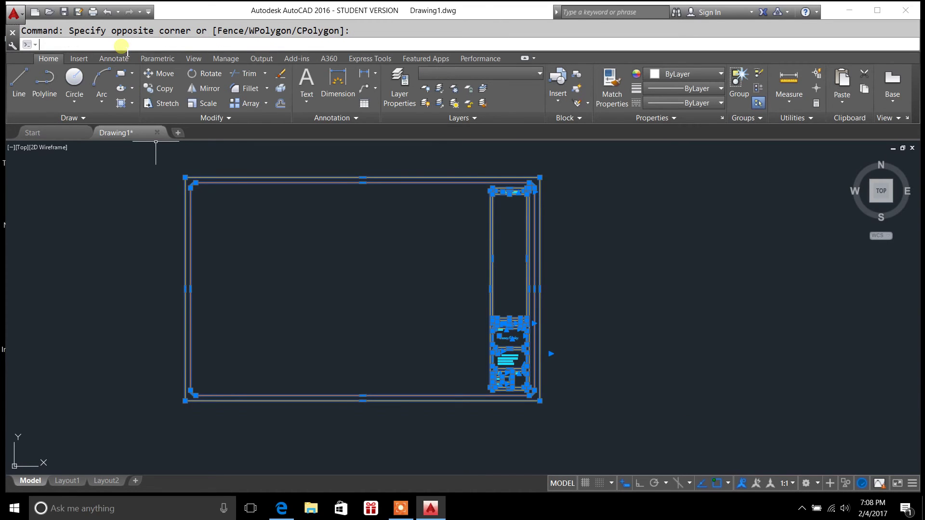
key(Return)
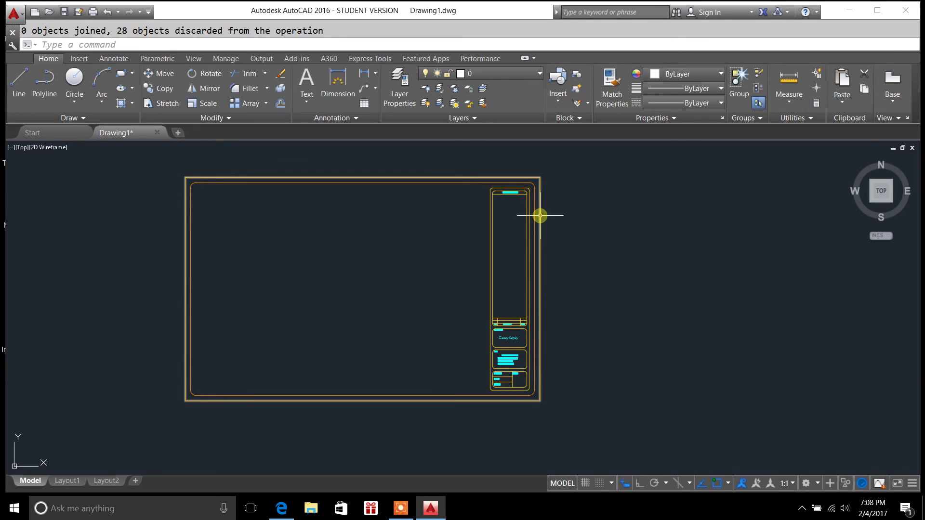
click(538, 214)
click(534, 215)
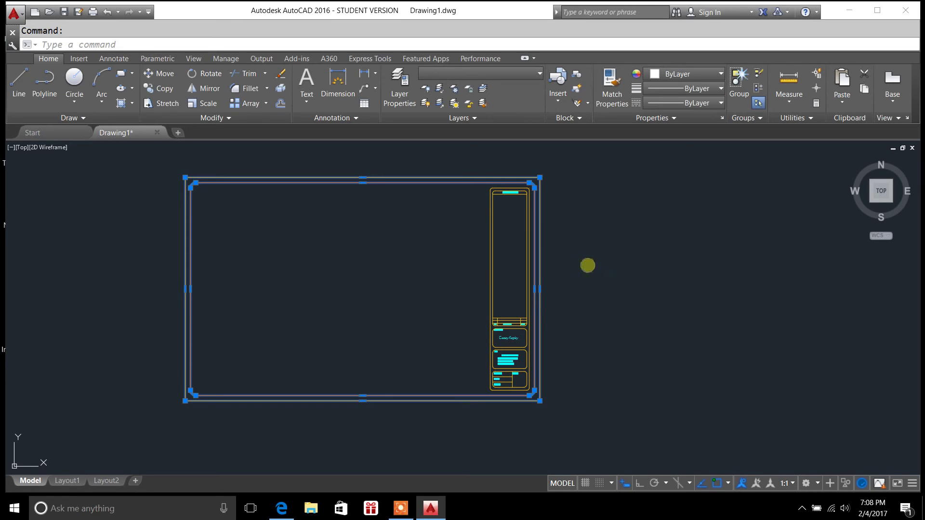
key(Escape)
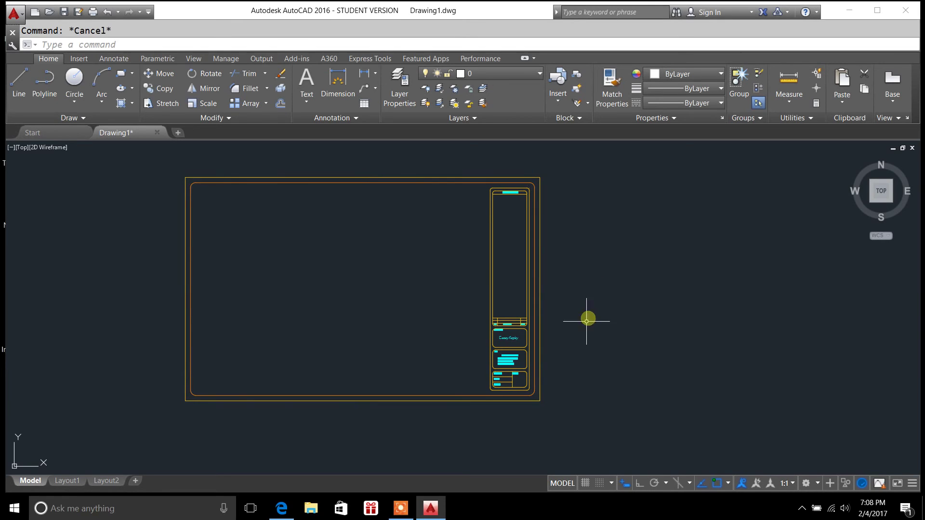